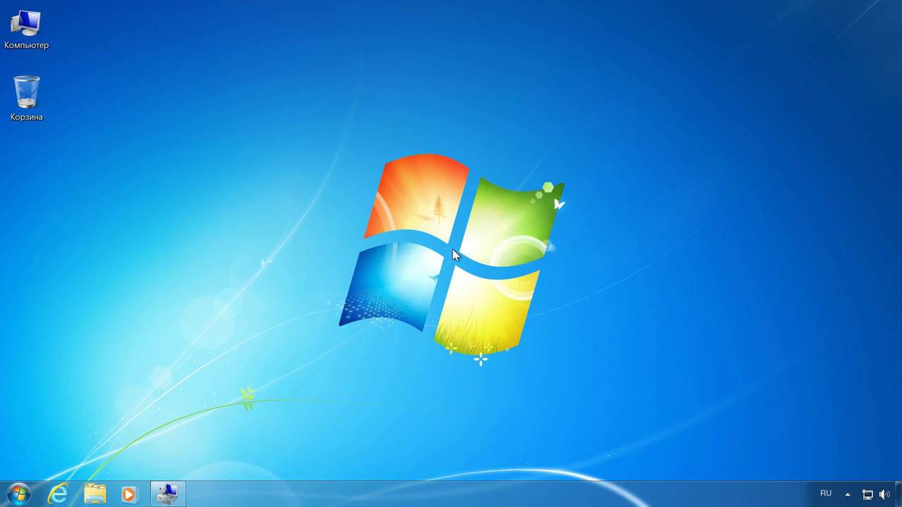
# Step: Check the computer's basic system information and the partition layout in Disk Management
pyautogui.rightClick(31, 33)
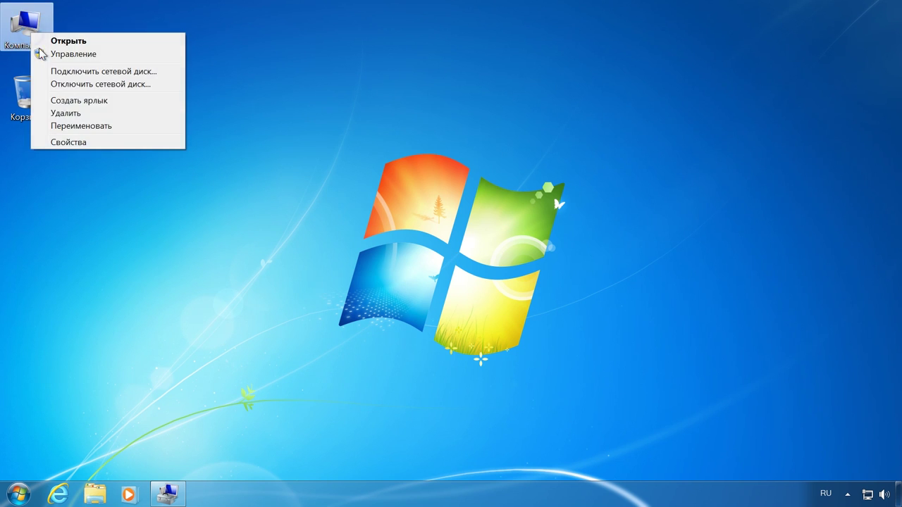
pyautogui.click(67, 142)
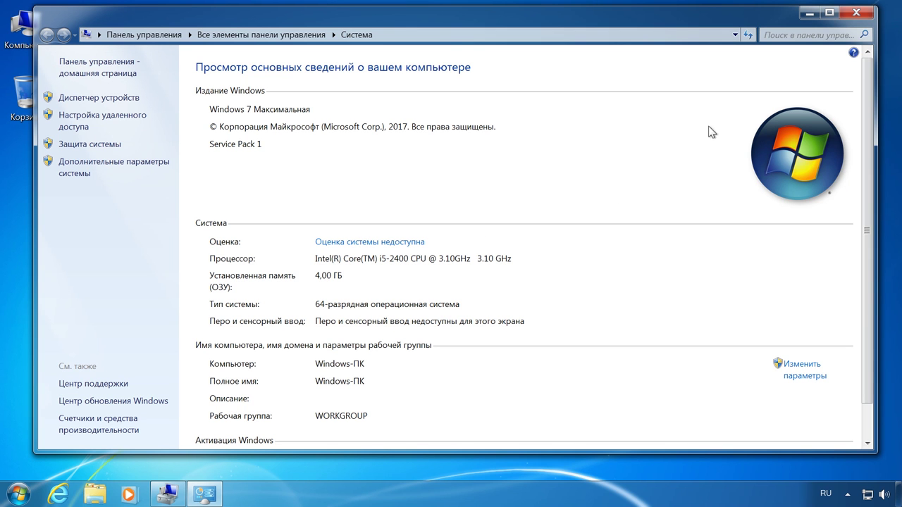
pyautogui.click(857, 15)
pyautogui.click(169, 493)
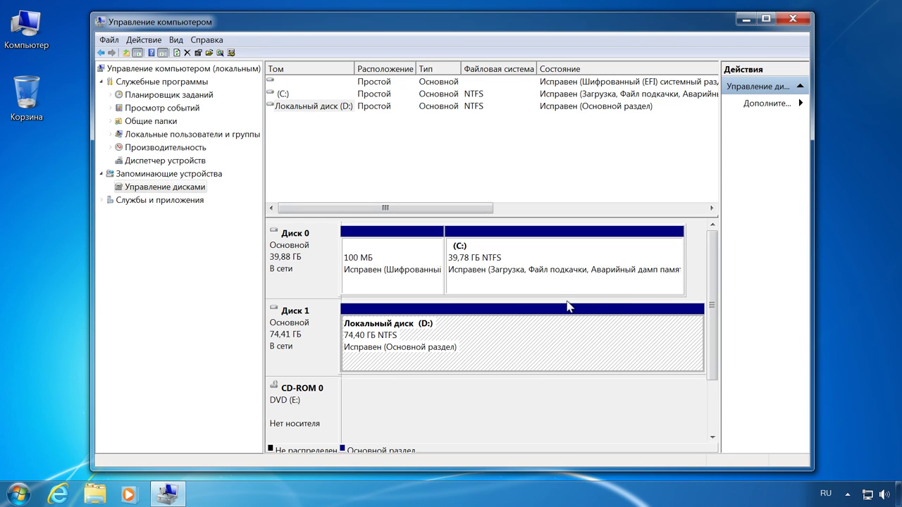
pyautogui.click(746, 19)
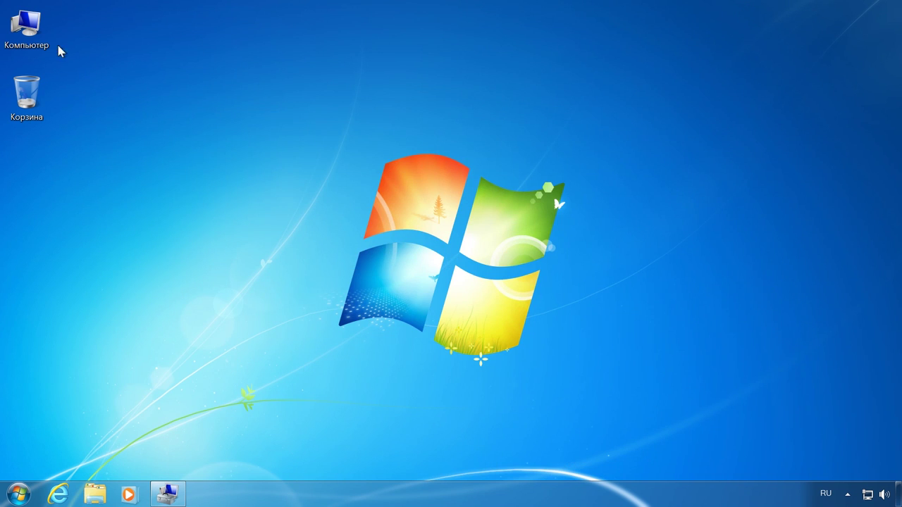
# Step: Rename local drive C: as "Windows 7"
pyautogui.doubleClick(29, 27)
pyautogui.rightClick(262, 105)
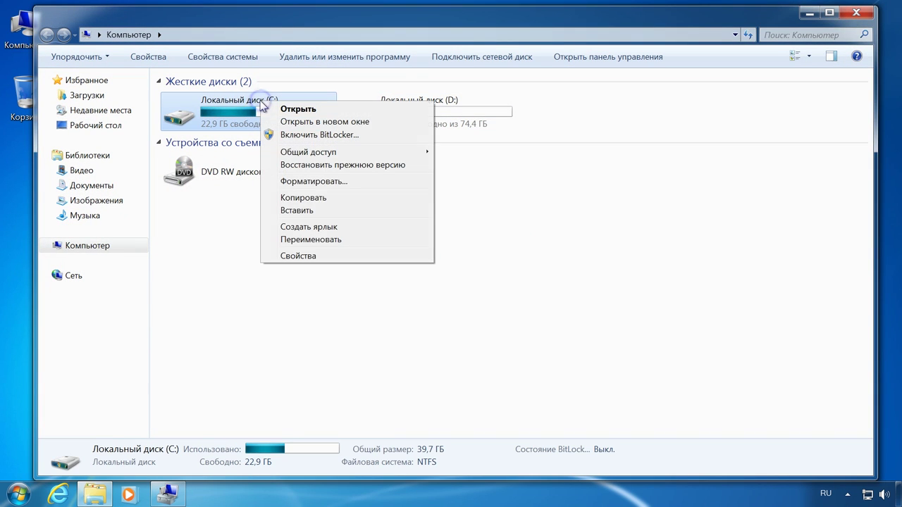
pyautogui.click(310, 240)
pyautogui.hotkey('alt', 'shift')
pyautogui.write('Windows 7')
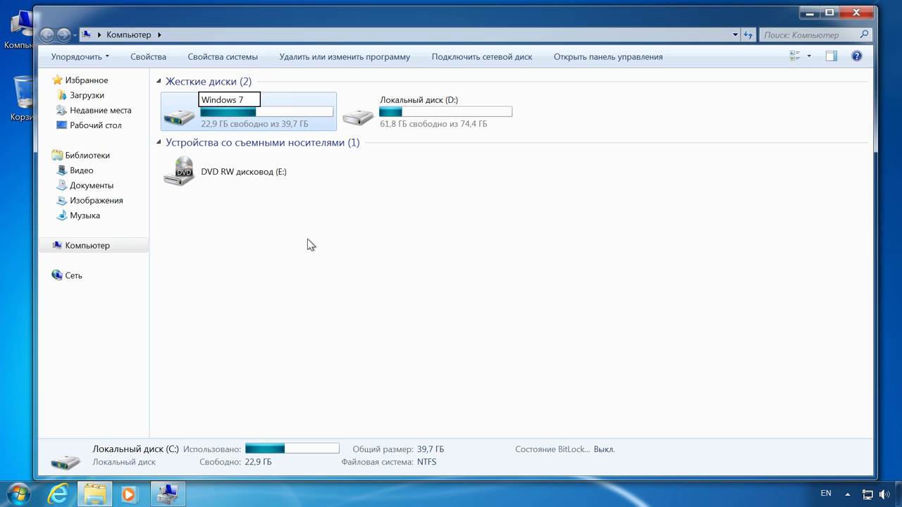
pyautogui.press('Return')
# Step: Rename local drive D: as "Windows 10" and minimize the Computer window
pyautogui.click(425, 106)
pyautogui.rightClick(427, 110)
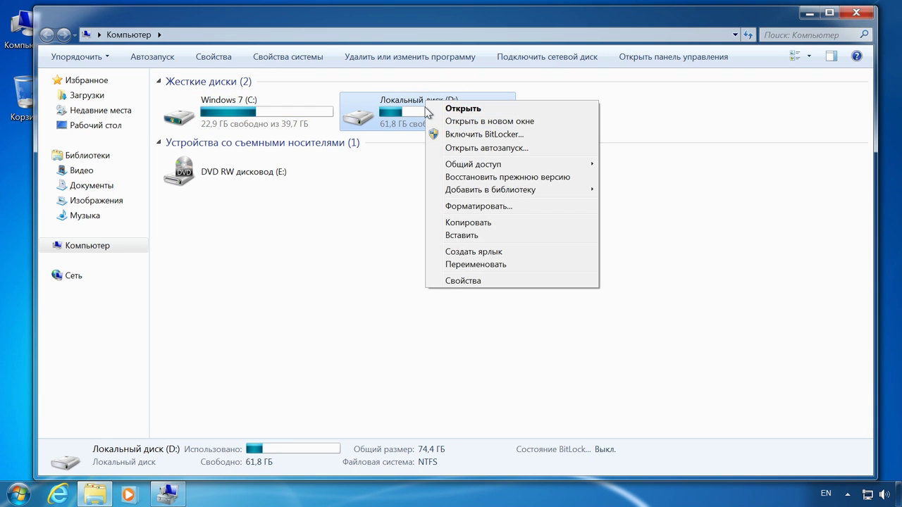
pyautogui.click(486, 264)
pyautogui.write('Windows 10')
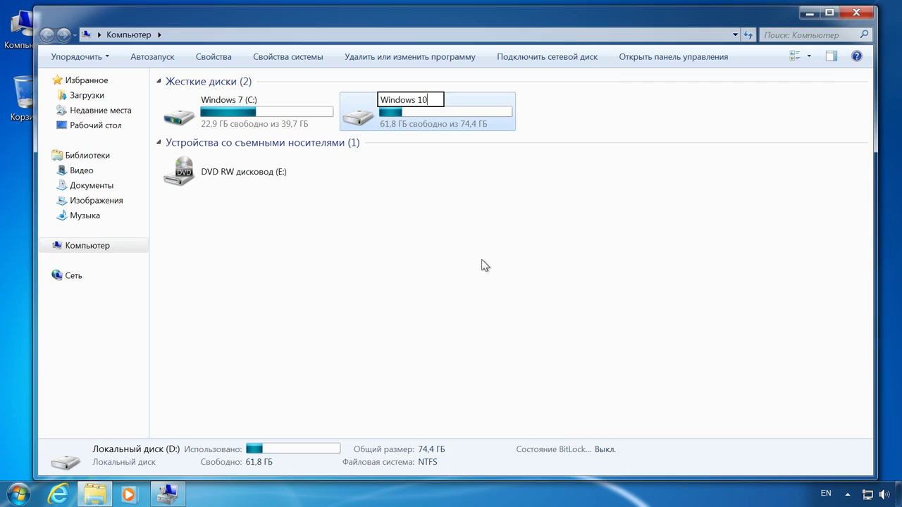
pyautogui.press('Return')
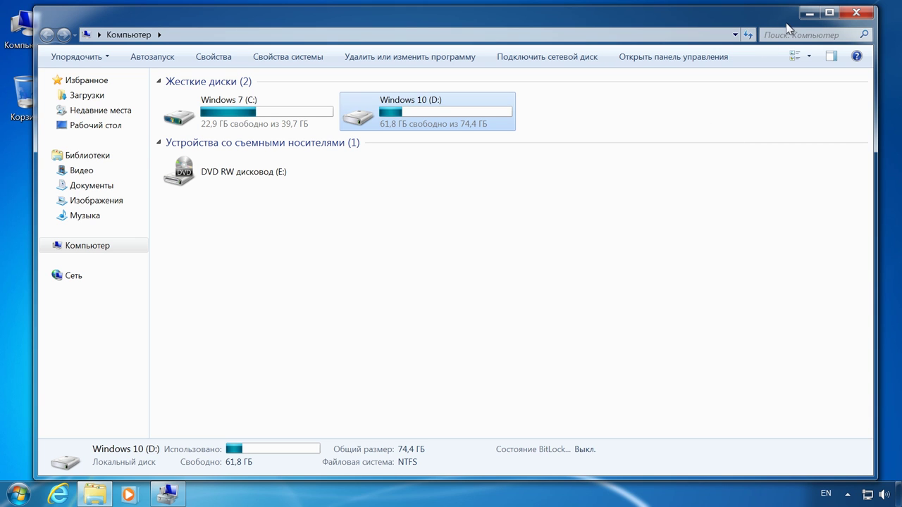
pyautogui.click(807, 14)
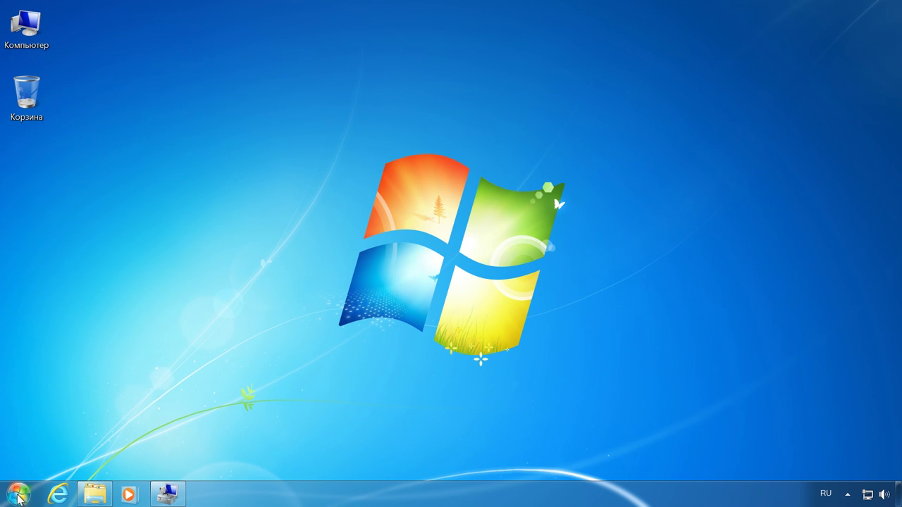
# Step: Restart the computer from Windows 7 to boot into the Windows 10 installer
pyautogui.click(27, 496)
pyautogui.click(328, 460)
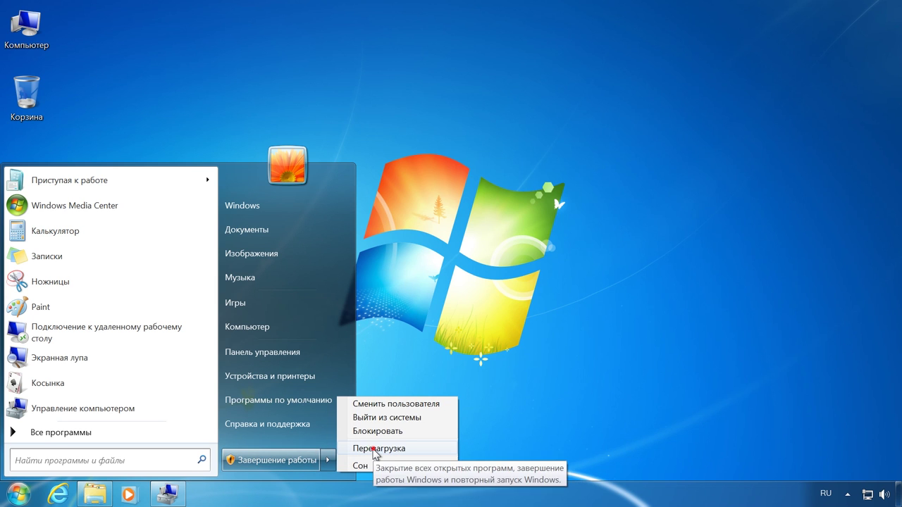
pyautogui.click(373, 450)
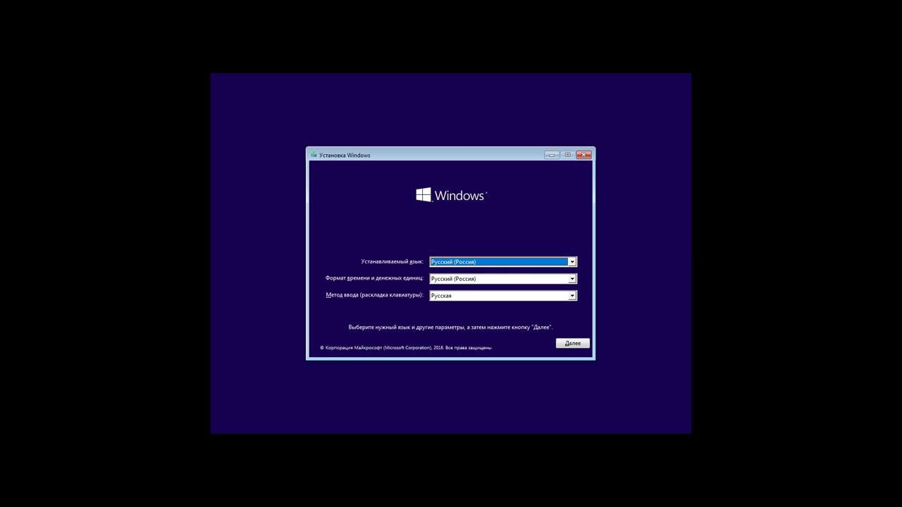
# Step: Keep Русский (Россия) as the installation language and start the Windows installation
pyautogui.click(572, 262)
pyautogui.click(572, 262)
pyautogui.click(573, 345)
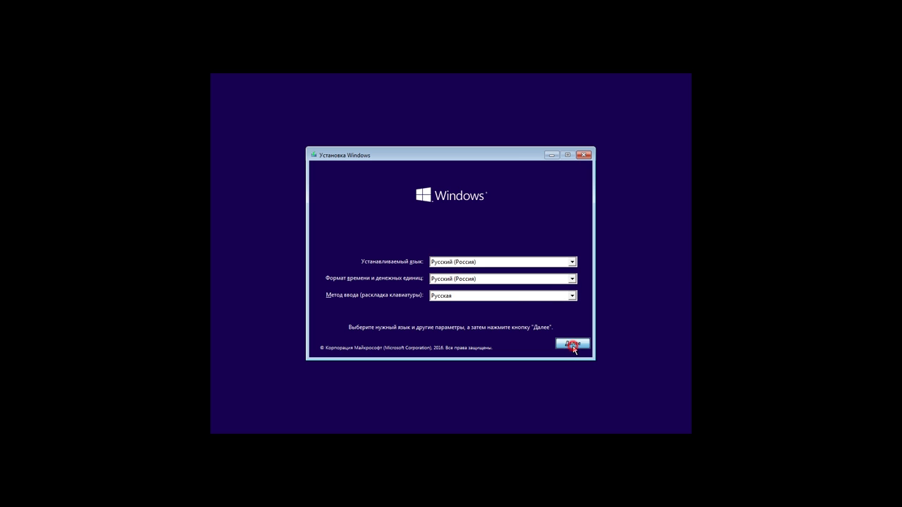
pyautogui.click(455, 263)
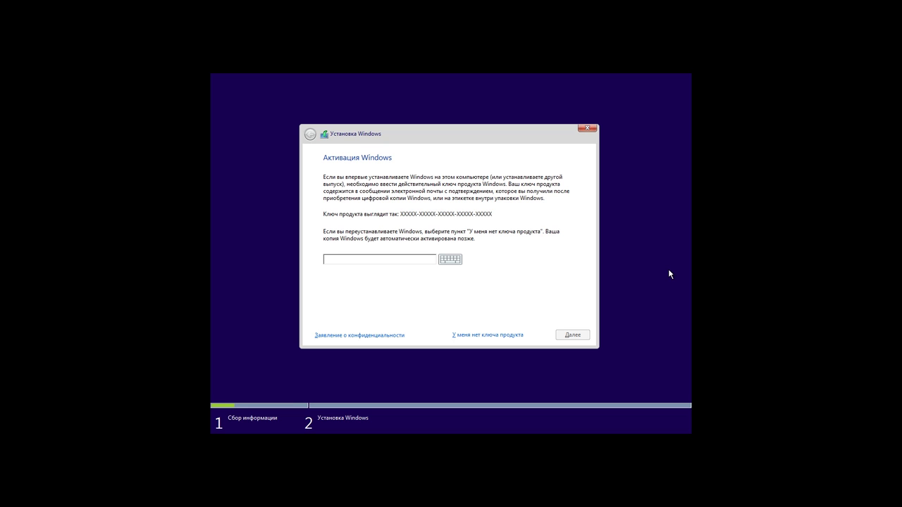
# Step: Continue without a product key and choose the Windows 10 Pro (Registered Trademark) x64 edition
pyautogui.click(493, 335)
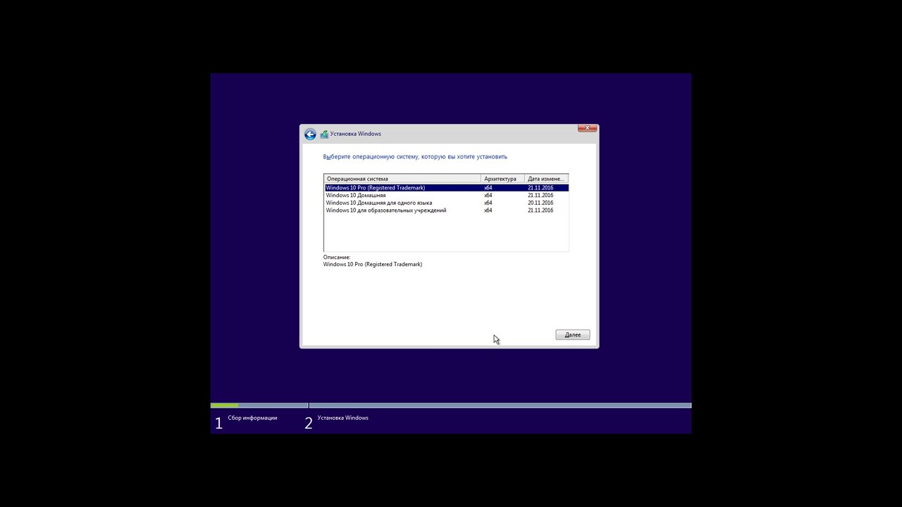
pyautogui.click(377, 195)
pyautogui.click(375, 203)
pyautogui.click(376, 187)
pyautogui.click(572, 335)
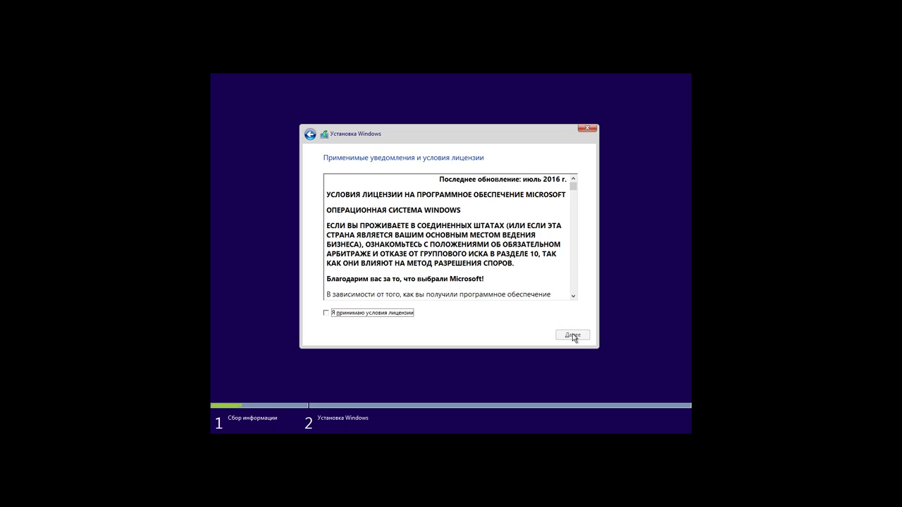
# Step: Accept the licence terms and choose the custom, Windows-only installation type
pyautogui.click(374, 314)
pyautogui.click(578, 338)
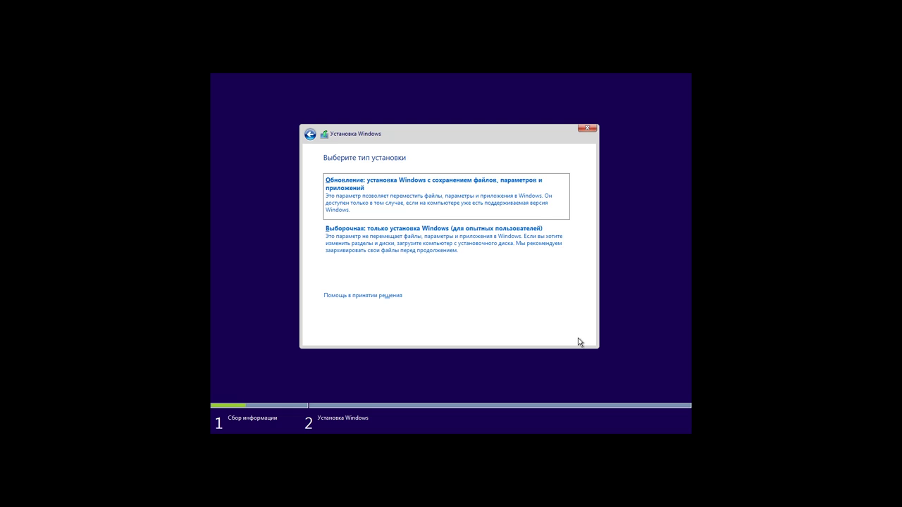
pyautogui.click(491, 241)
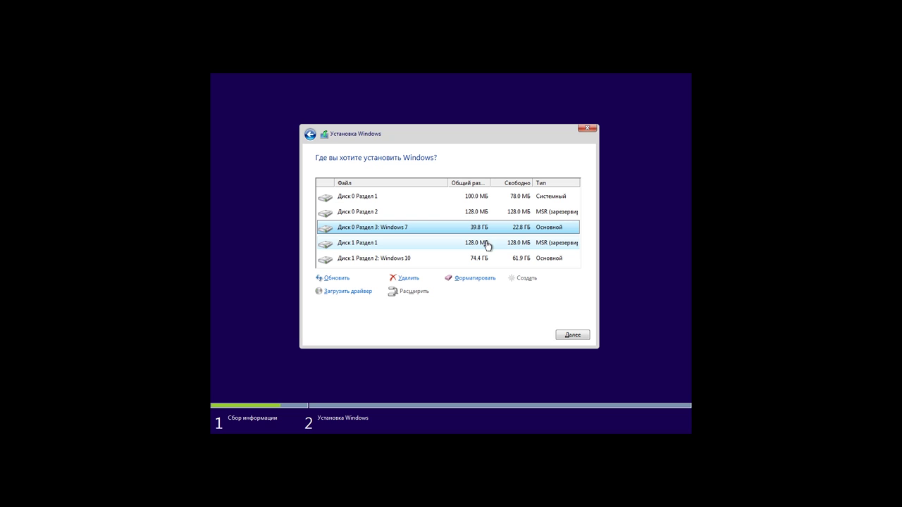
# Step: Format the Windows 10 partition (Disk 1, Partition 2) and start installing Windows on it
pyautogui.click(437, 261)
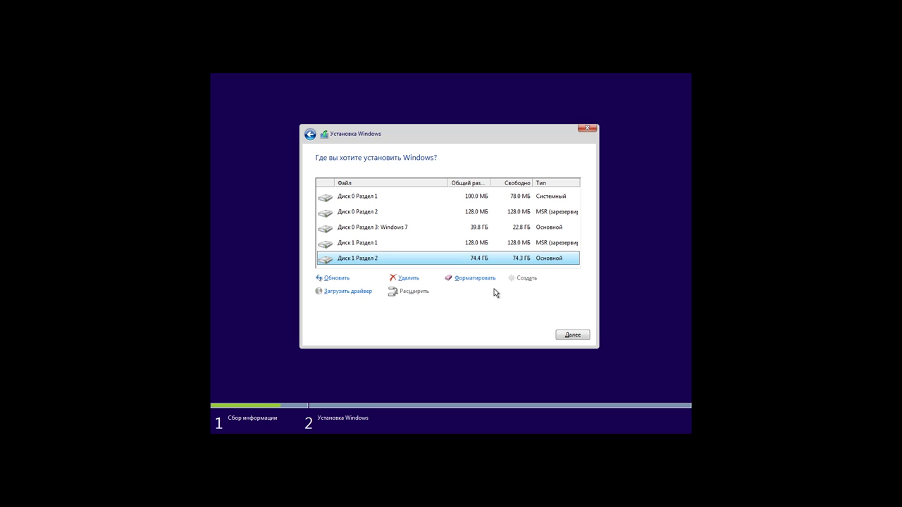
pyautogui.click(572, 335)
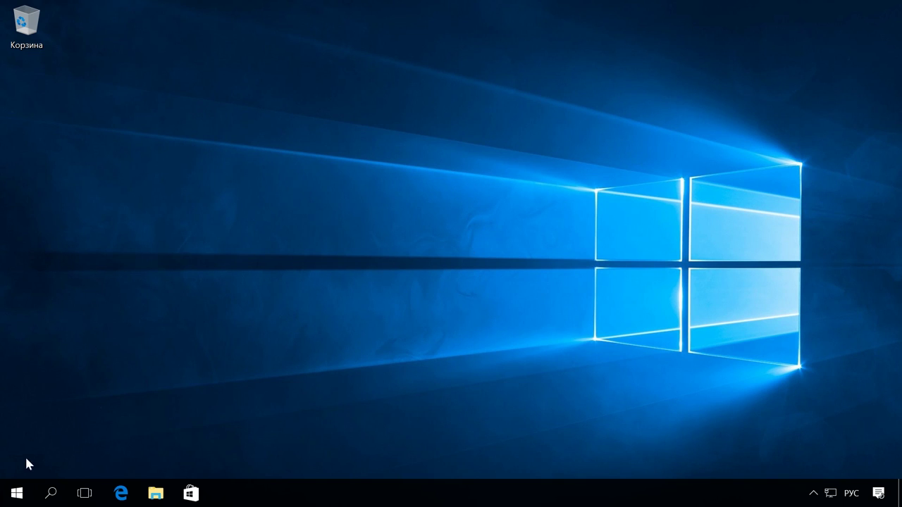
# Step: Restart the computer and choose Windows 10 in the operating system selection menu
pyautogui.rightClick(16, 492)
pyautogui.click(232, 453)
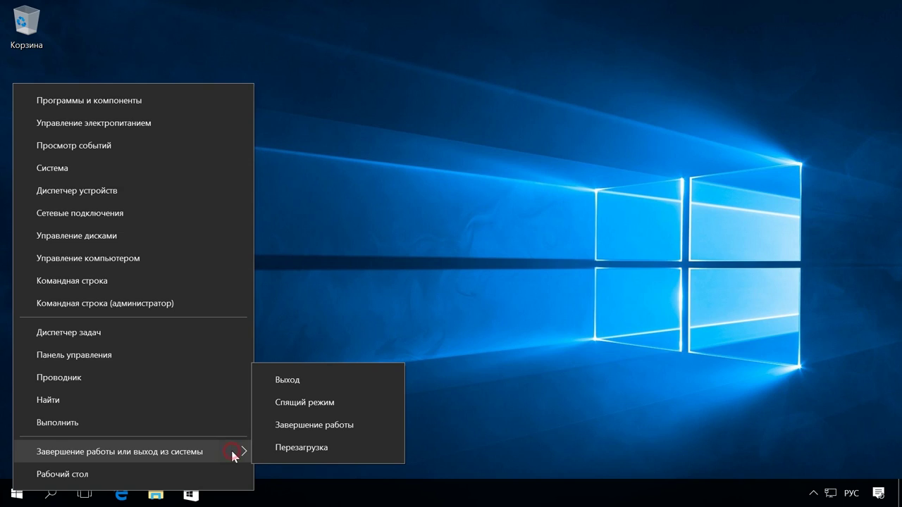
pyautogui.click(282, 449)
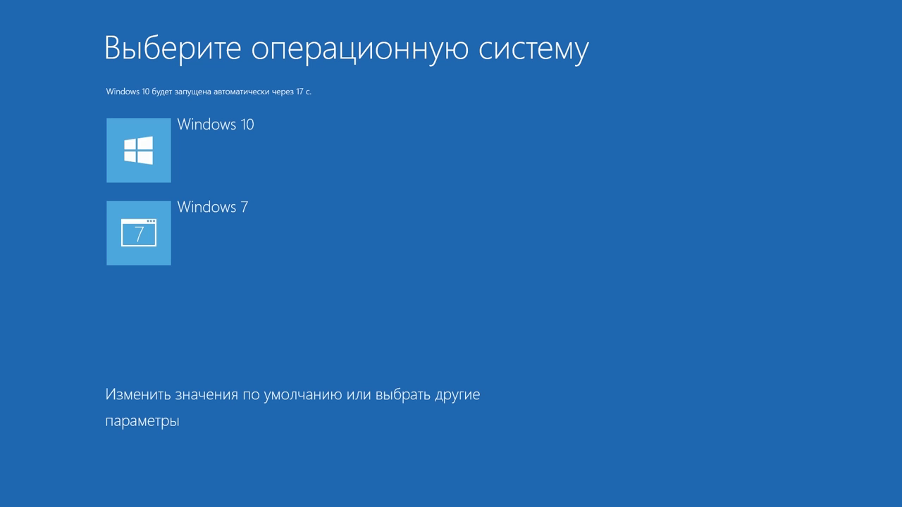
pyautogui.moveTo(244, 433)
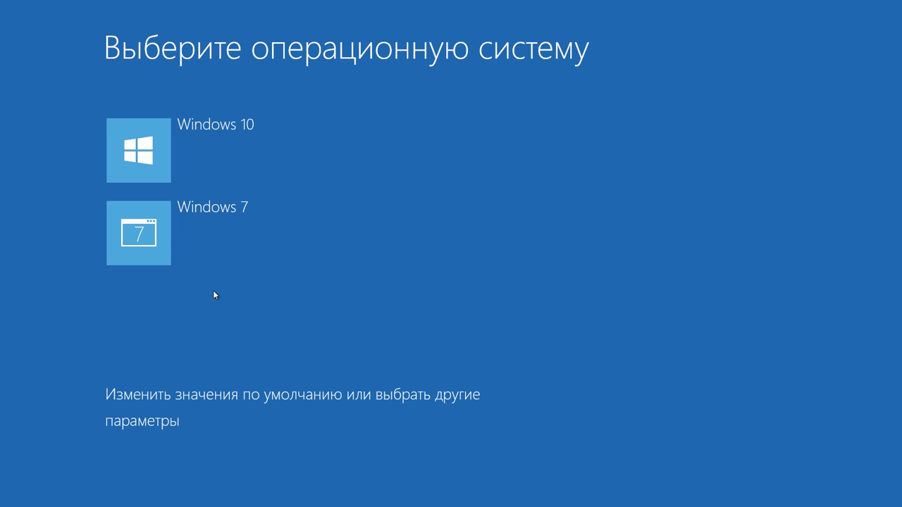
pyautogui.click(178, 167)
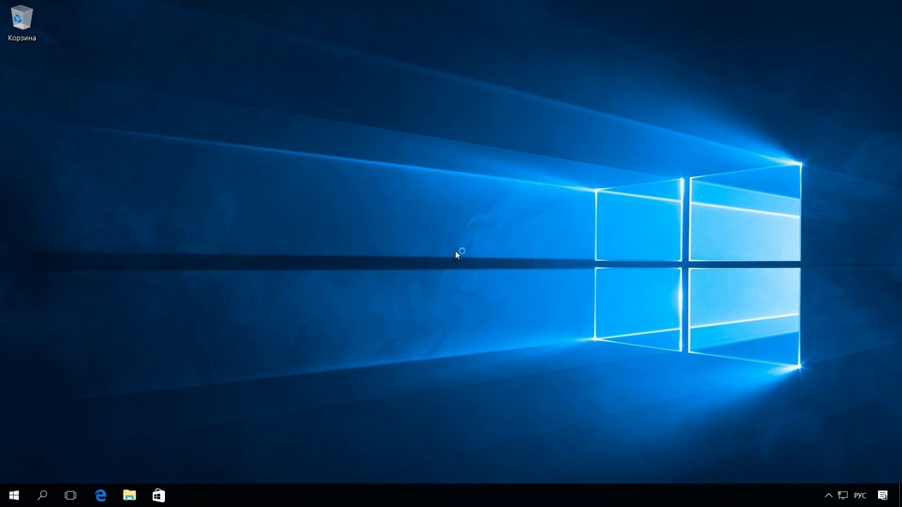
# Step: Open the System Configuration utility by running msconfig
pyautogui.press('super+r')
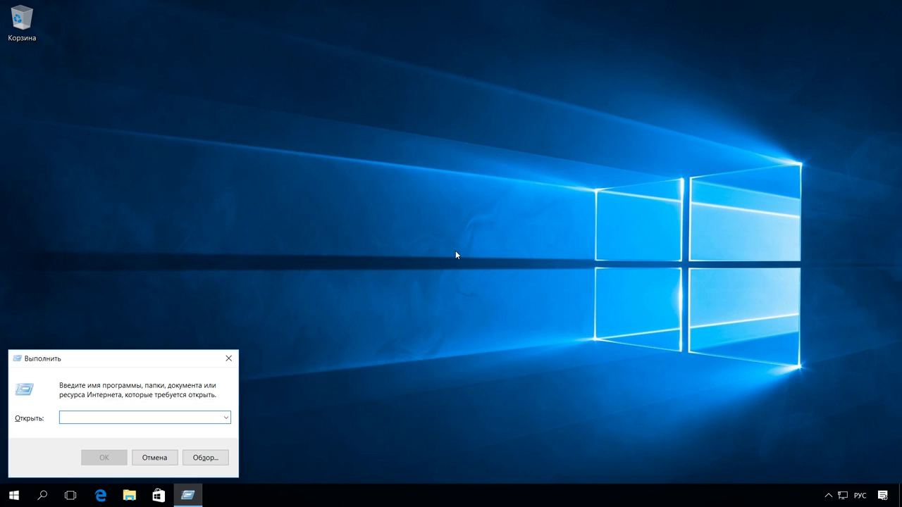
pyautogui.click(94, 417)
pyautogui.hotkey('alt', 'shift')
pyautogui.write('msconfig')
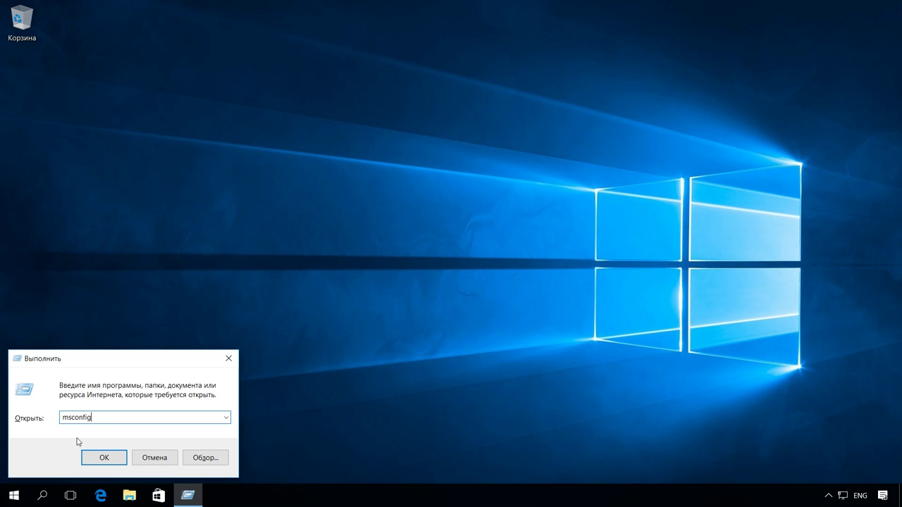
pyautogui.click(103, 457)
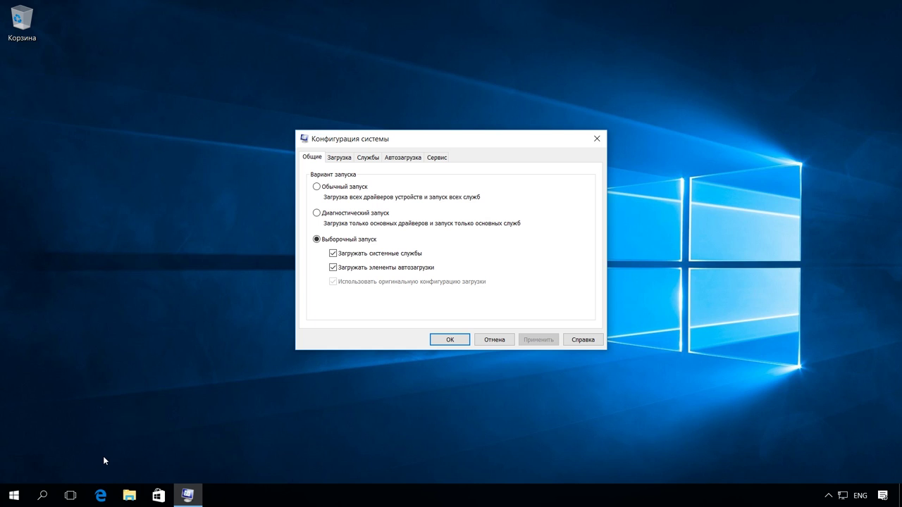
# Step: Make Windows 7 the default operating system in the boot settings
pyautogui.click(342, 158)
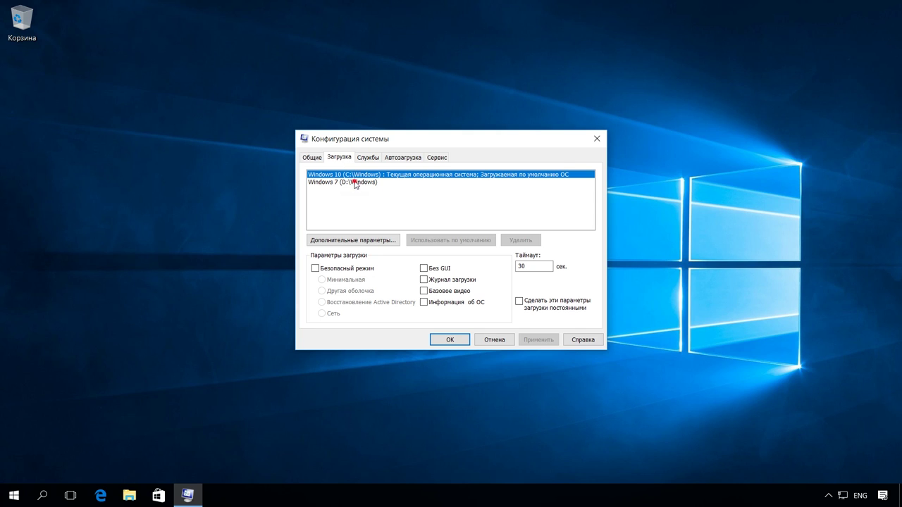
pyautogui.click(356, 183)
pyautogui.click(450, 241)
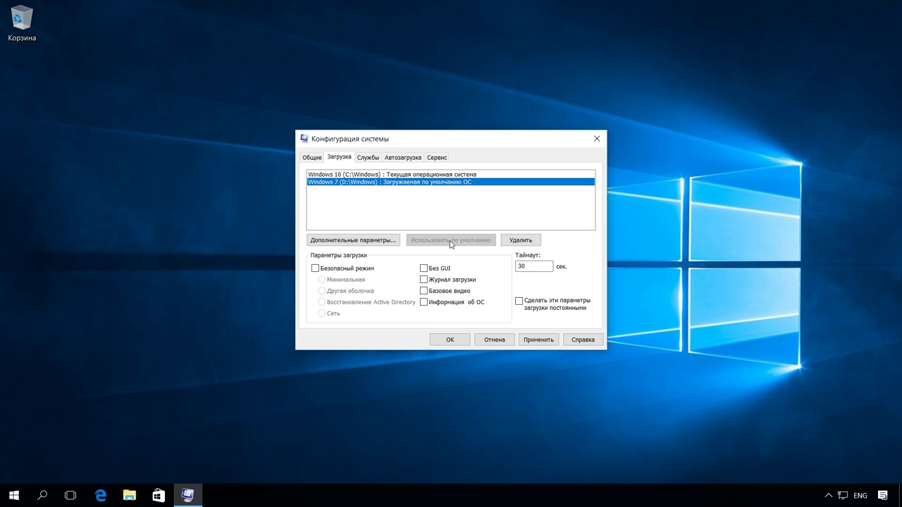
# Step: Set the boot menu timeout to 60 seconds, apply the configuration and restart the computer
pyautogui.doubleClick(527, 268)
pyautogui.click(527, 268)
pyautogui.press('BackSpace')
pyautogui.press('BackSpace')
pyautogui.write('60')
pyautogui.click(539, 339)
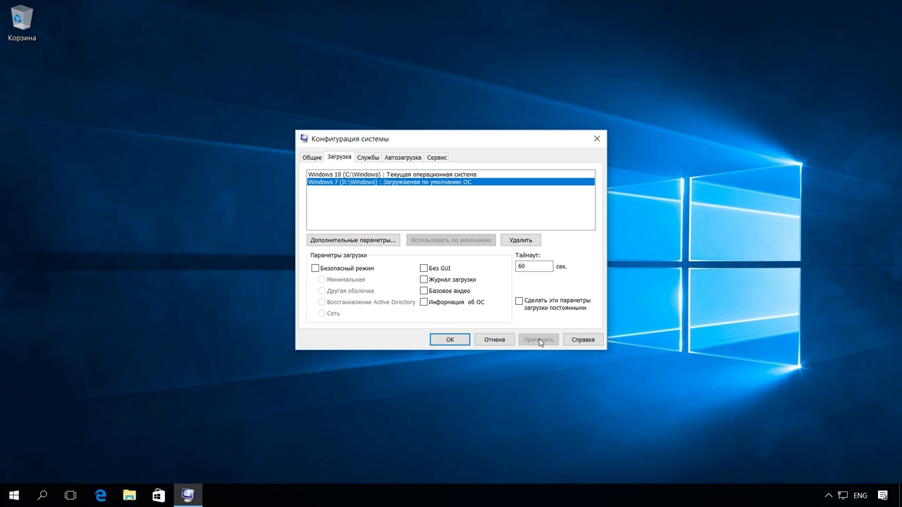
pyautogui.click(458, 340)
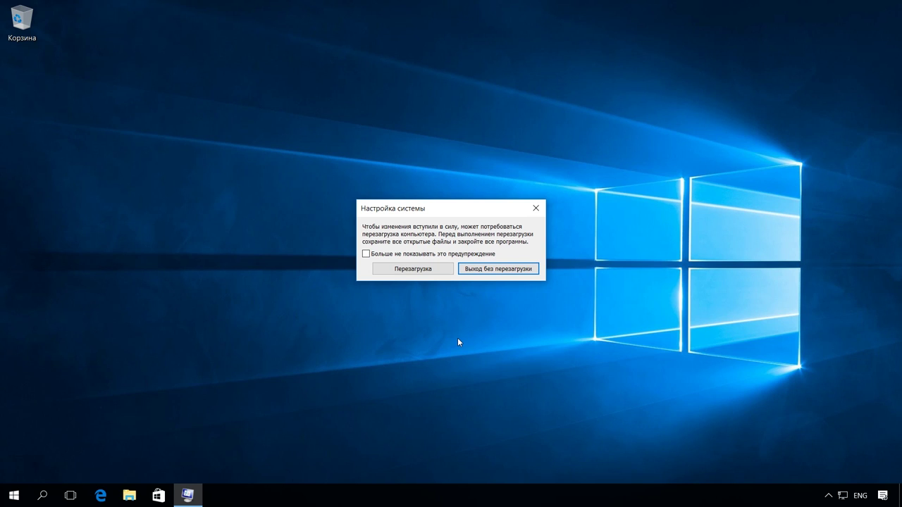
pyautogui.click(428, 271)
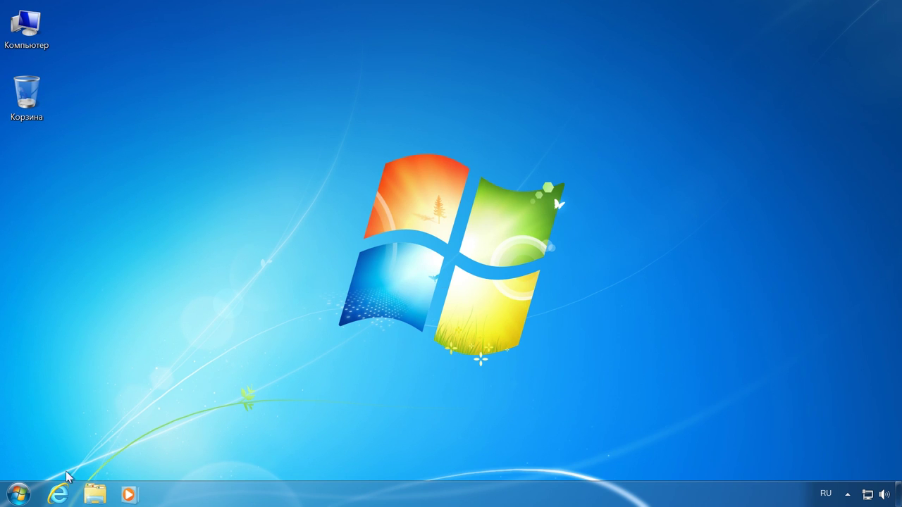
# Step: Restart the computer from Windows 7 and boot Windows 10 from the Windows Boot Manager
pyautogui.click(18, 495)
pyautogui.click(314, 461)
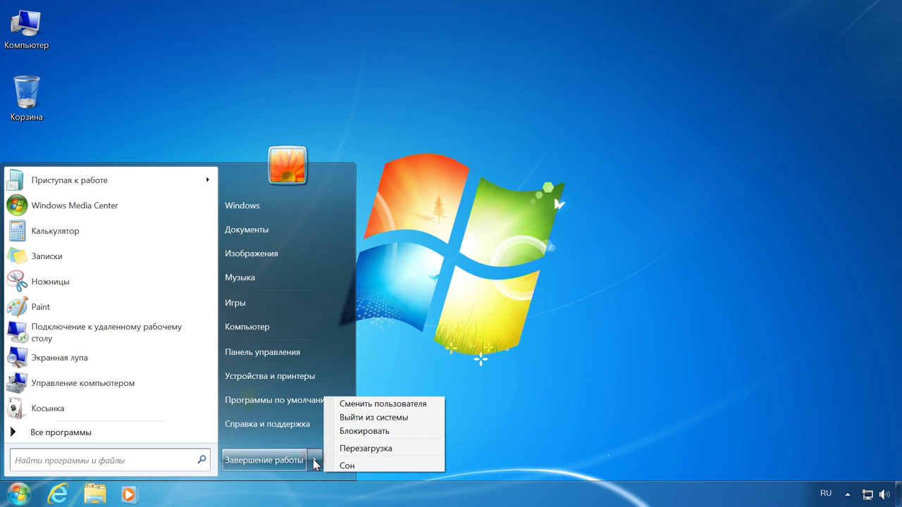
pyautogui.click(363, 449)
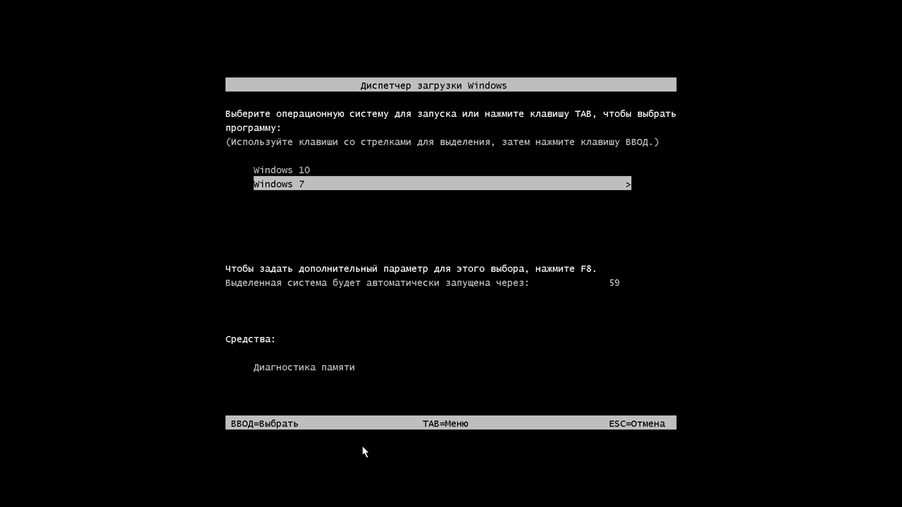
pyautogui.press('Up')
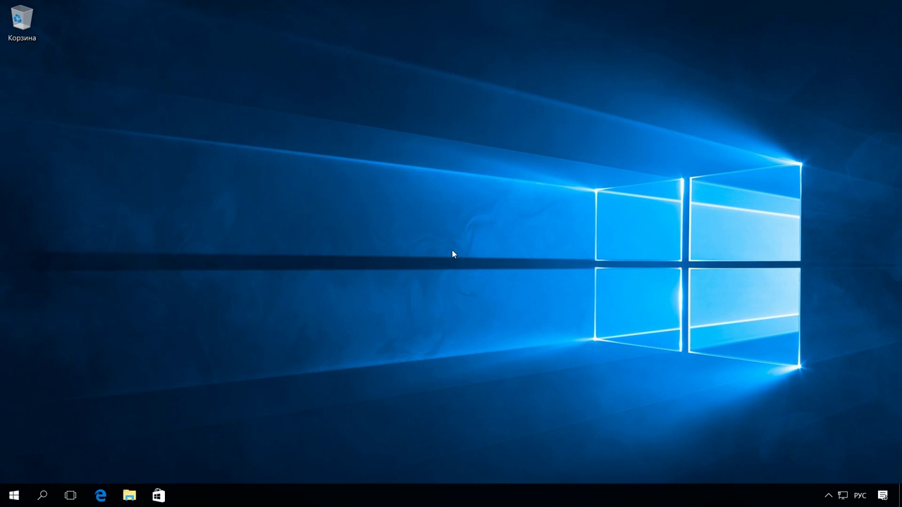
# Step: Open the System Configuration utility in Windows 10 and show its boot settings
pyautogui.press('super+r')
pyautogui.click(101, 418)
pyautogui.click(105, 458)
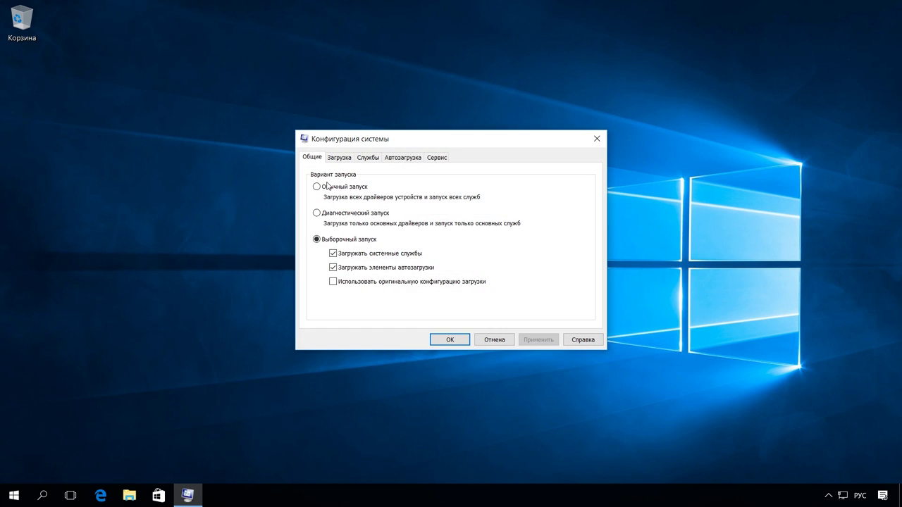
pyautogui.click(342, 158)
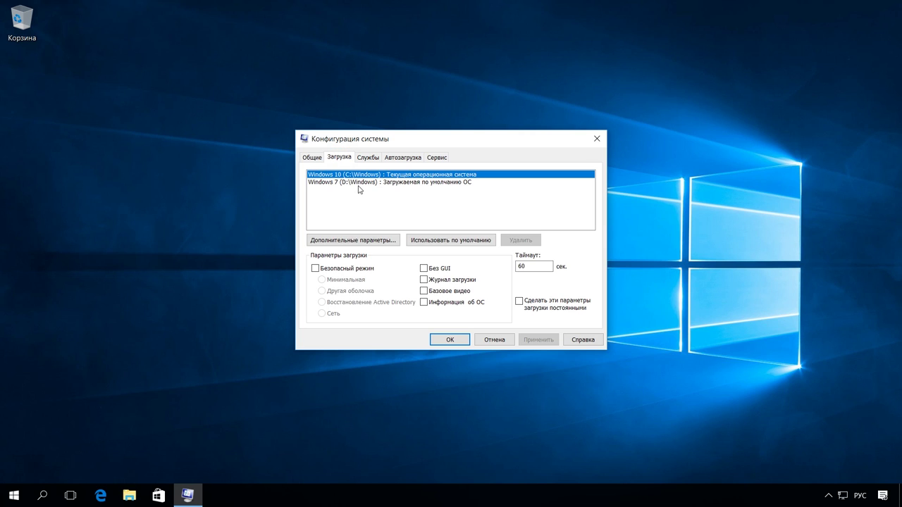
# Step: Make Windows 10 the default operating system in the boot settings
pyautogui.click(361, 182)
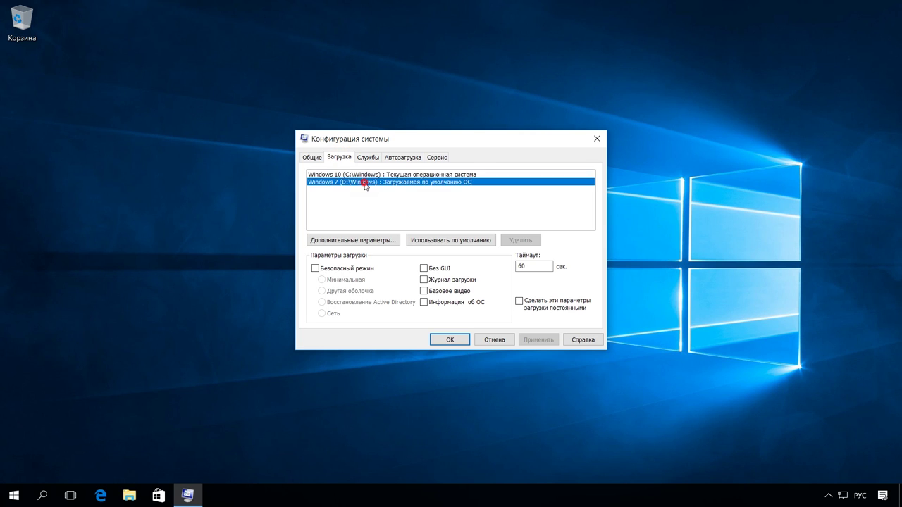
pyautogui.click(378, 175)
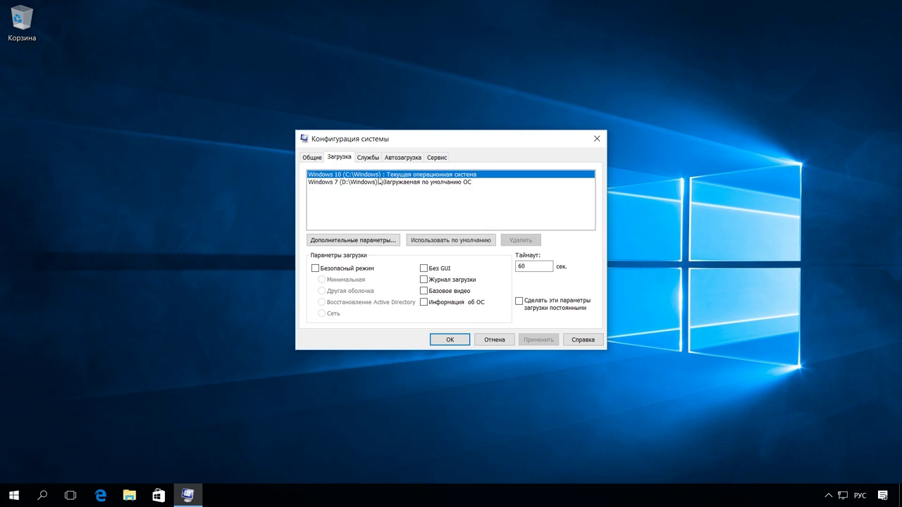
pyautogui.click(453, 244)
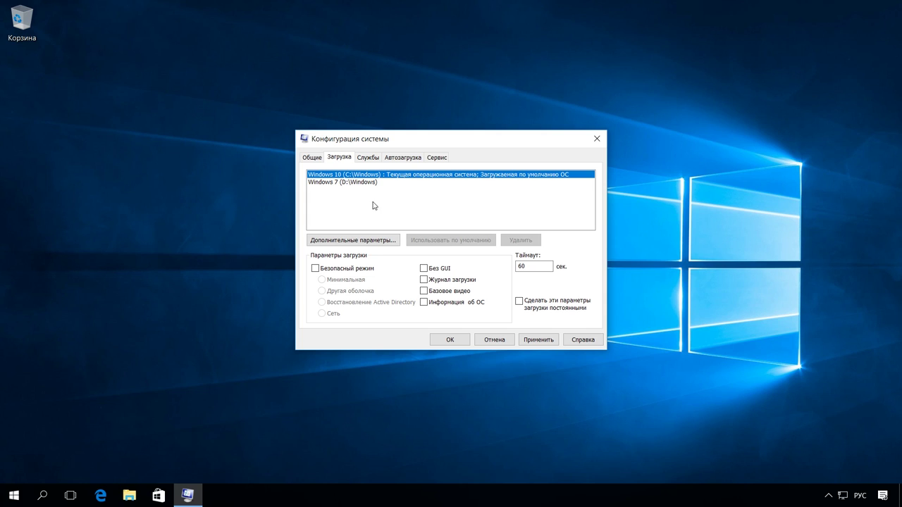
# Step: Delete the Windows 7 (D:\Windows) entry from the boot list and restart the computer to apply the configuration
pyautogui.click(359, 183)
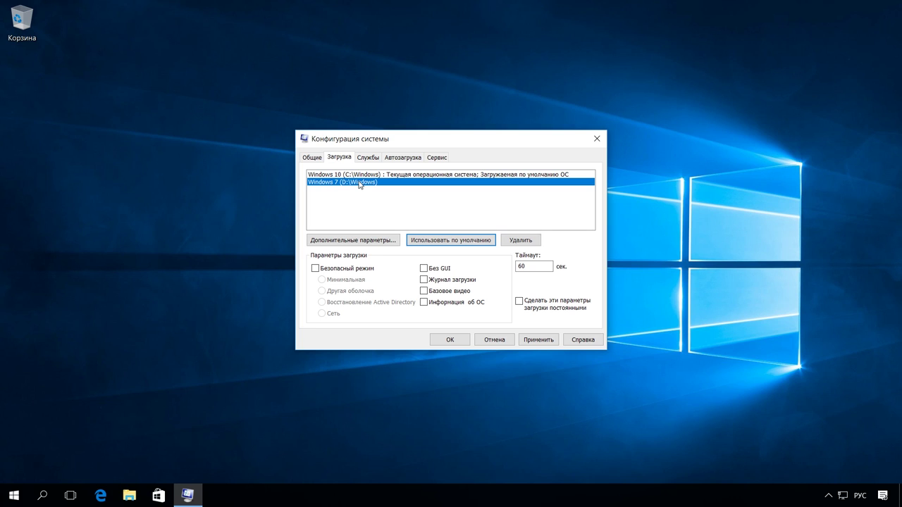
pyautogui.click(513, 242)
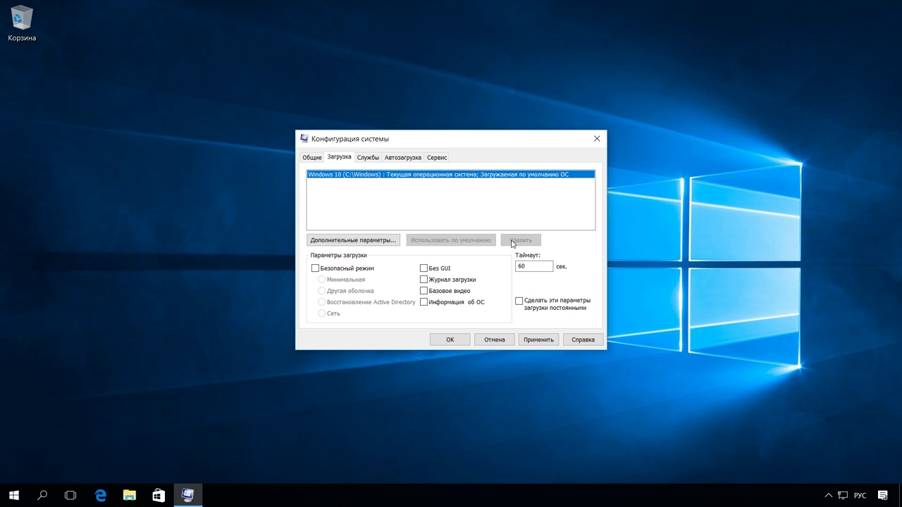
pyautogui.click(538, 341)
pyautogui.click(451, 340)
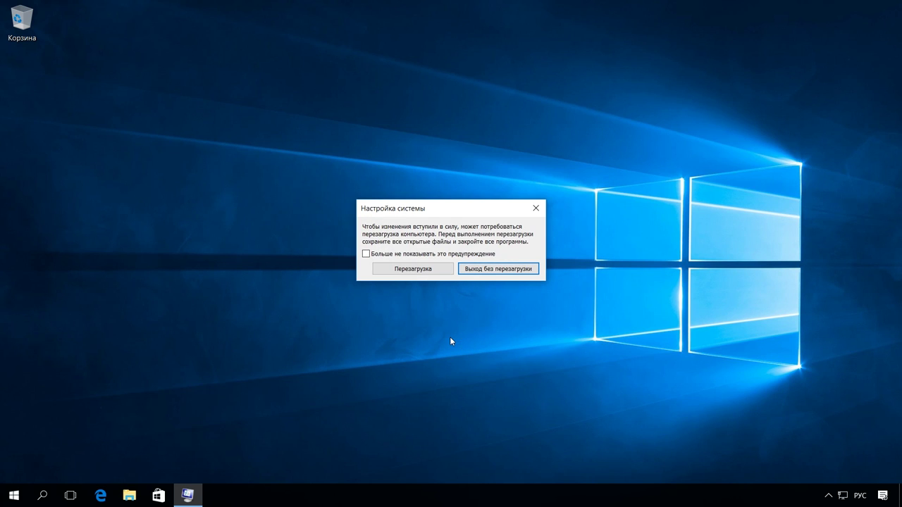
pyautogui.click(415, 270)
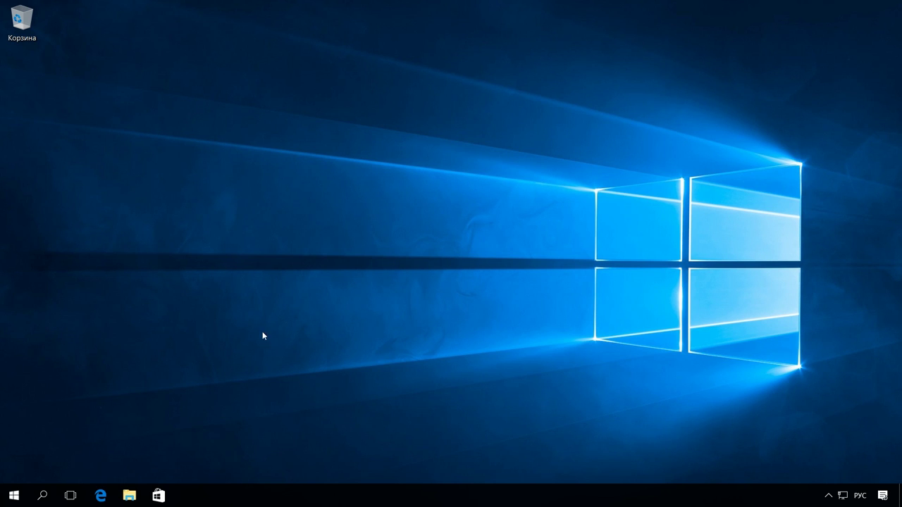
# Step: Quick-format the Windows 7 (D:) volume in Disk Management as NTFS with the default cluster size, keeping its label, and minimize the window
pyautogui.rightClick(14, 496)
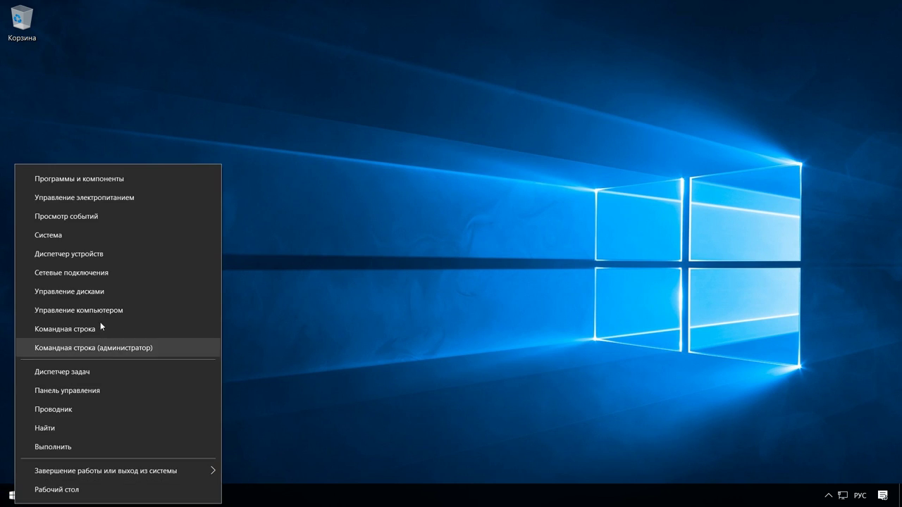
pyautogui.click(42, 292)
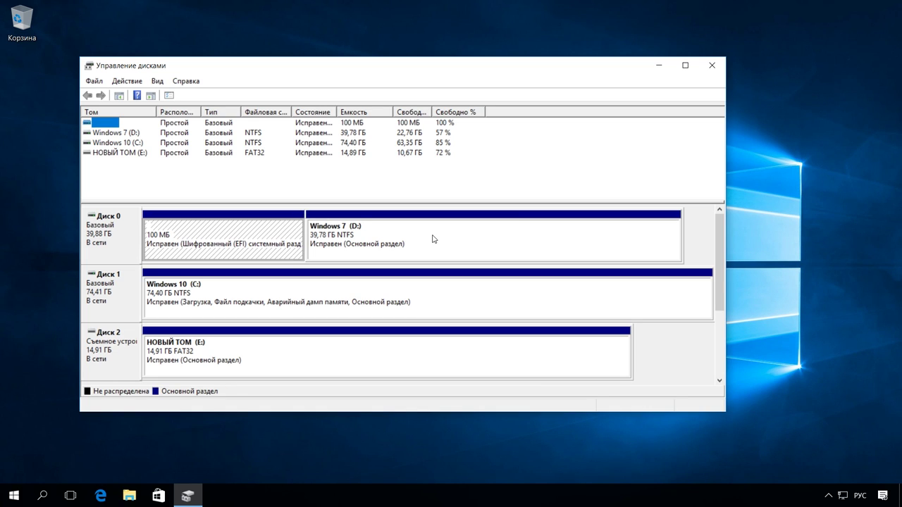
pyautogui.rightClick(432, 237)
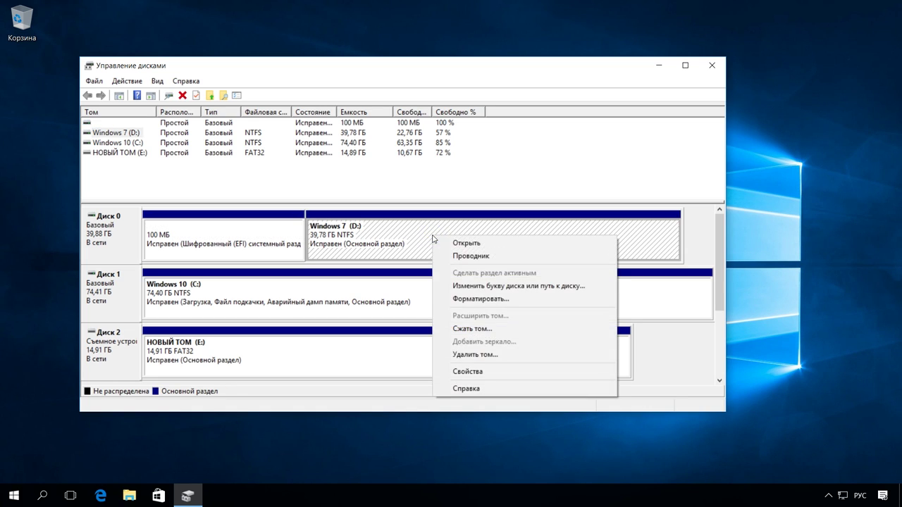
pyautogui.click(476, 301)
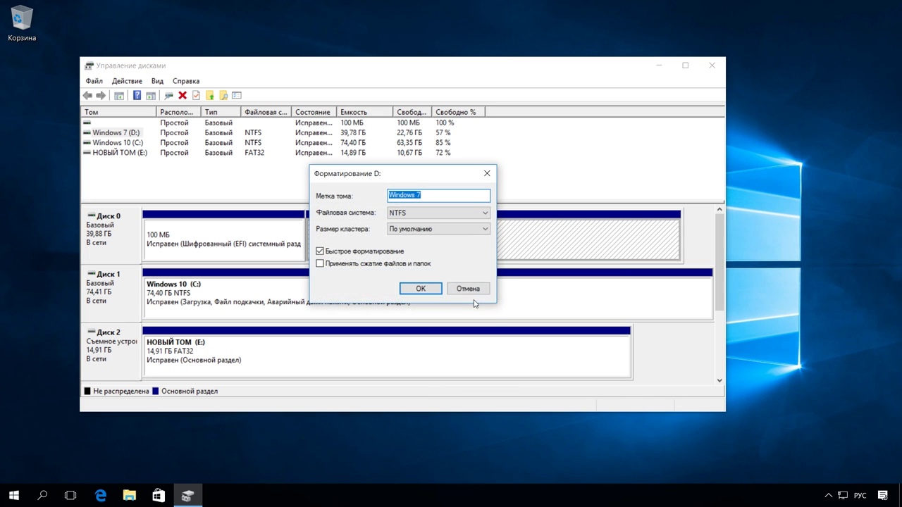
pyautogui.click(432, 291)
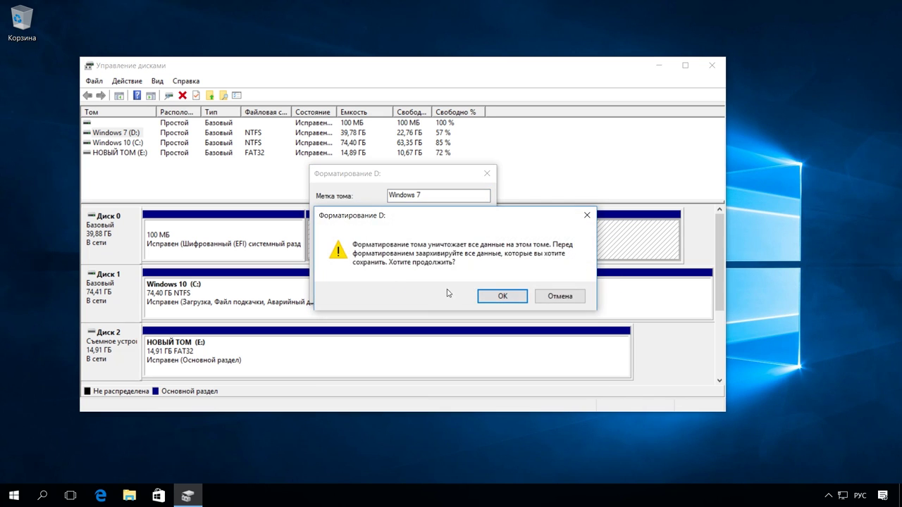
pyautogui.click(498, 297)
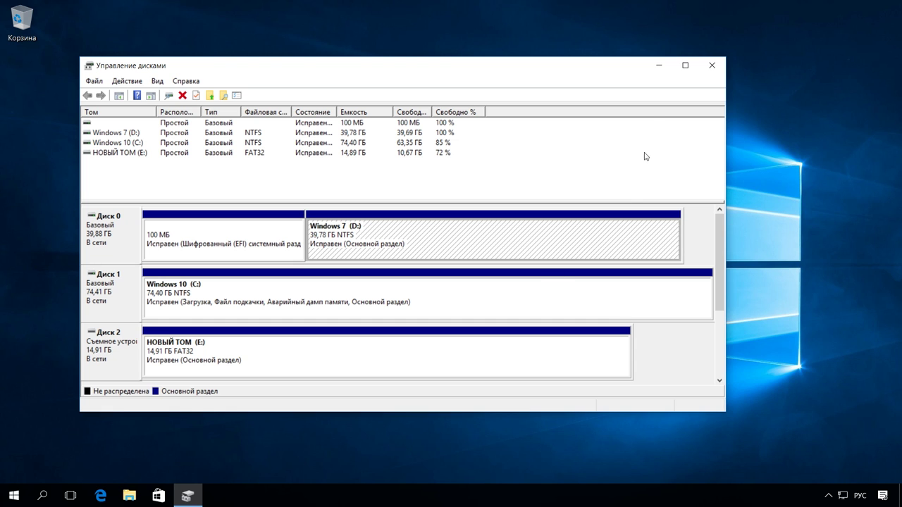
pyautogui.click(660, 67)
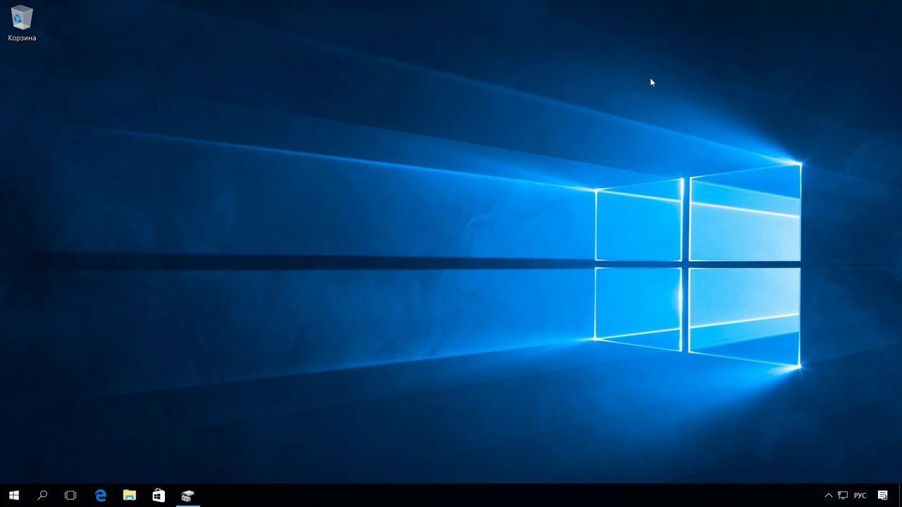